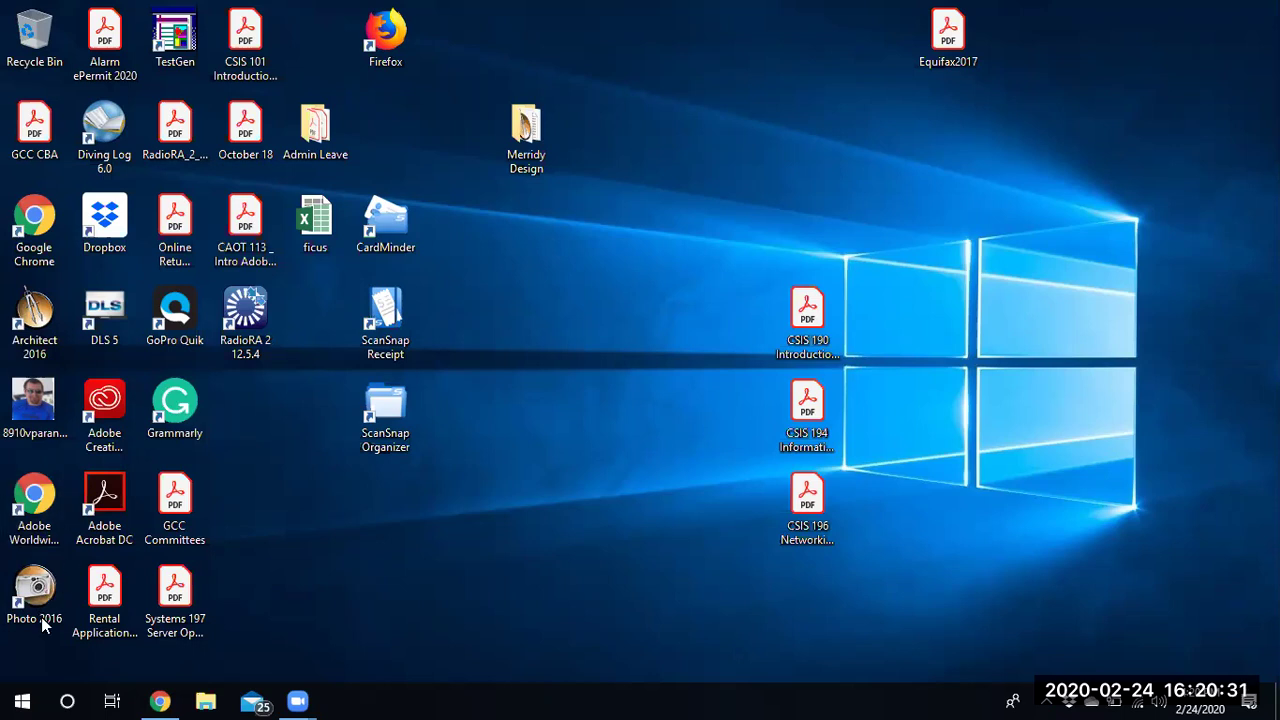
- Launch Adobe Photoshop 2020 from the Start menu by searching 'pho'
{"action": "left_click", "coordinate": [24, 700]}
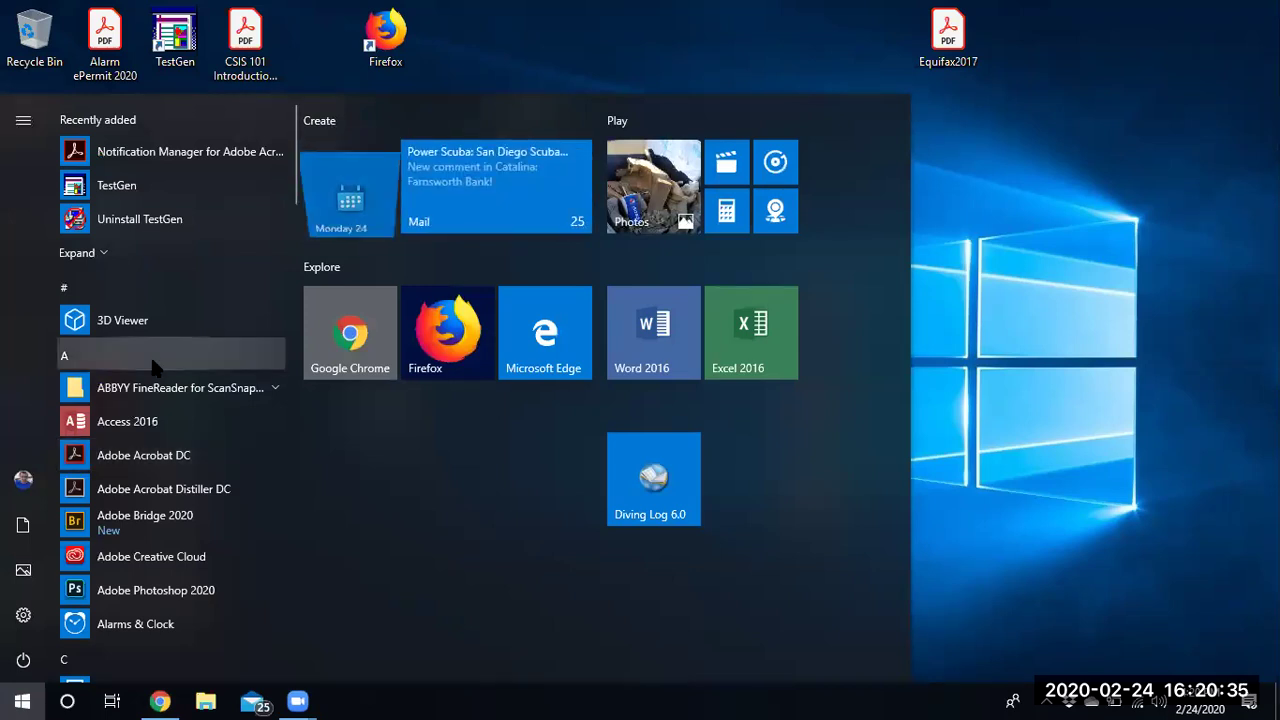
{"action": "type", "text": "pho"}
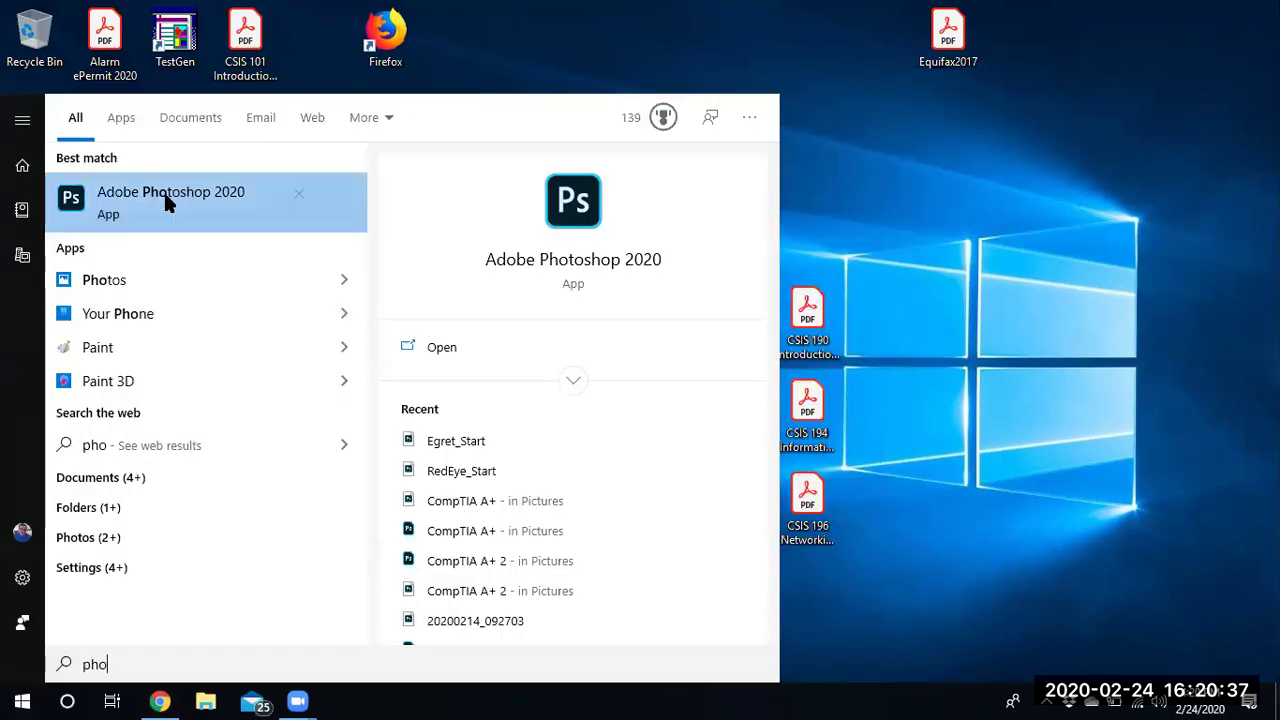
{"action": "left_click", "coordinate": [167, 203]}
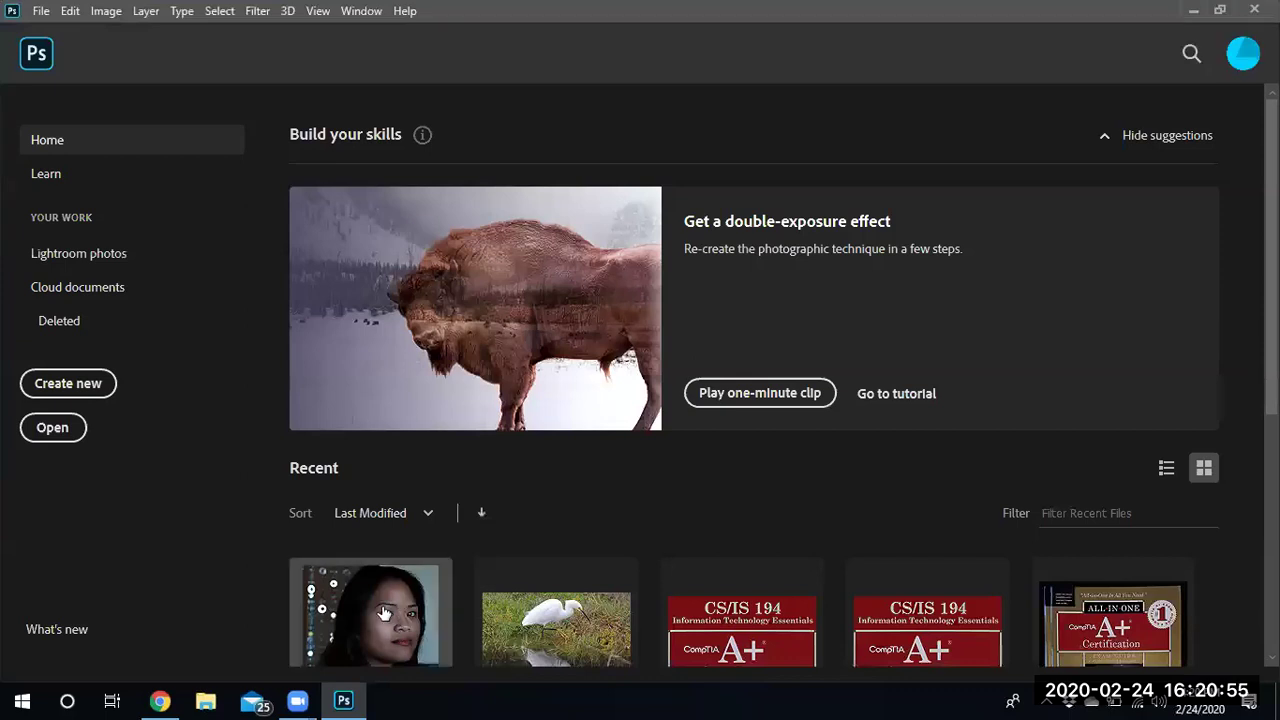
- Open RedEye_Start.jpg from recent files and zoom in on the eyes
{"action": "left_click", "coordinate": [385, 610]}
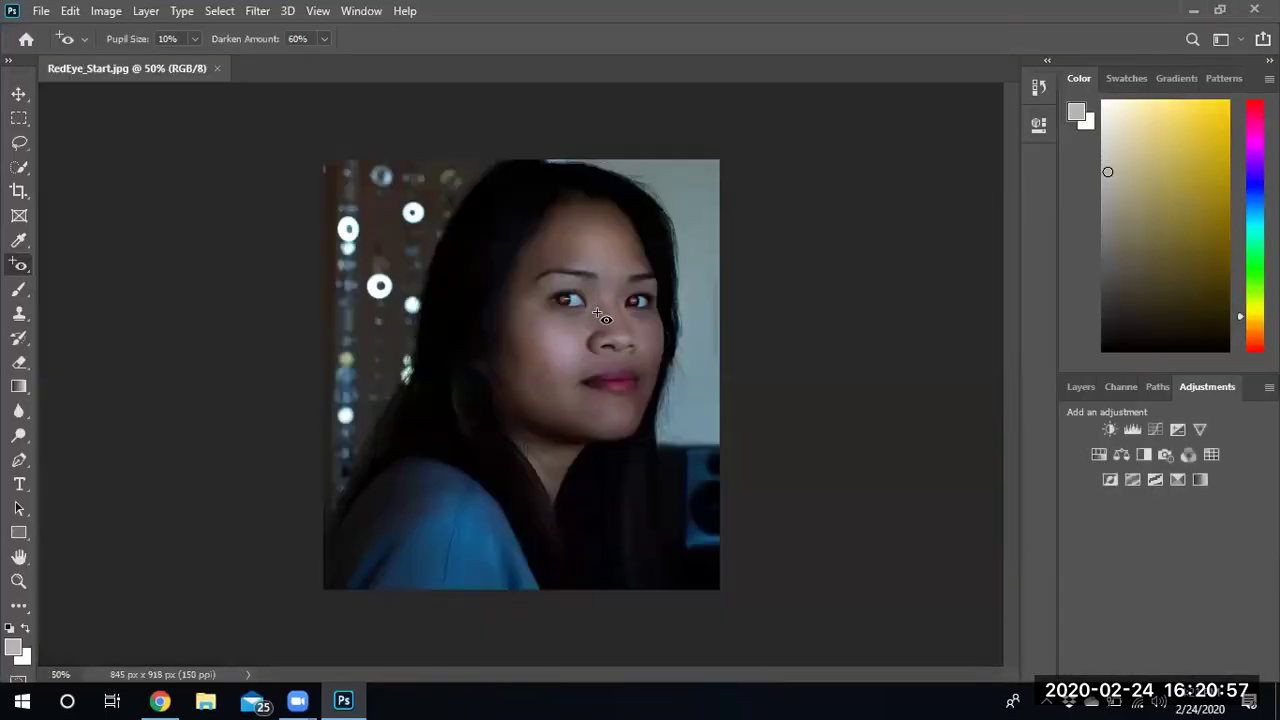
{"action": "key", "text": "ctrl+plus"}
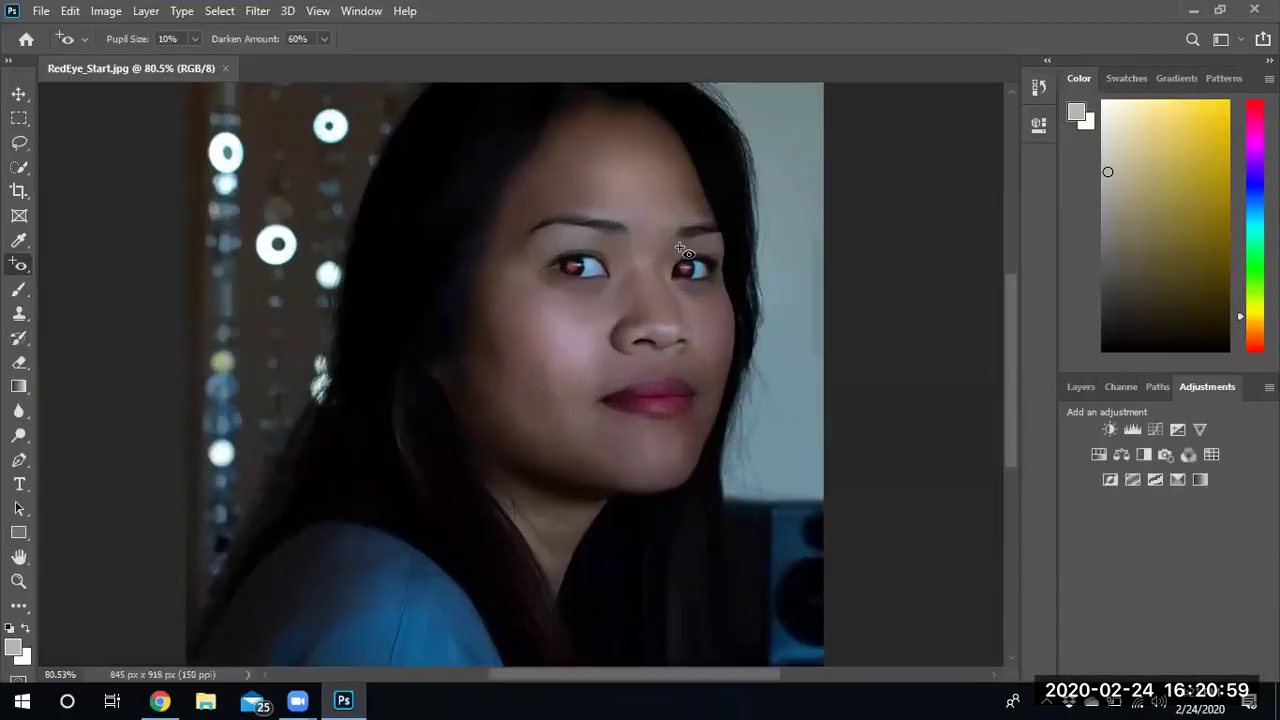
{"action": "scroll", "coordinate": [566, 248], "scroll_direction": "up", "scroll_amount": 4}
{"action": "scroll", "coordinate": [631, 240], "scroll_direction": "up", "scroll_amount": 1}
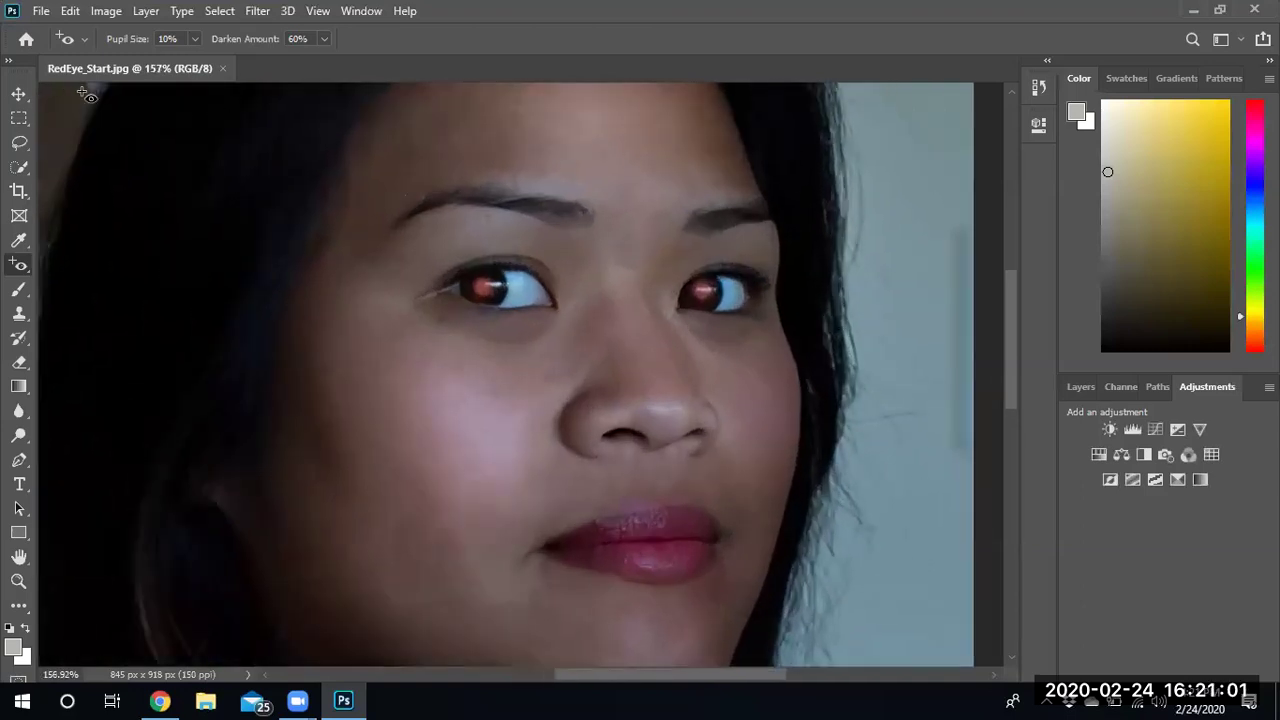
- Select the Red Eye Tool from the healing tool group
{"action": "left_click", "coordinate": [18, 96]}
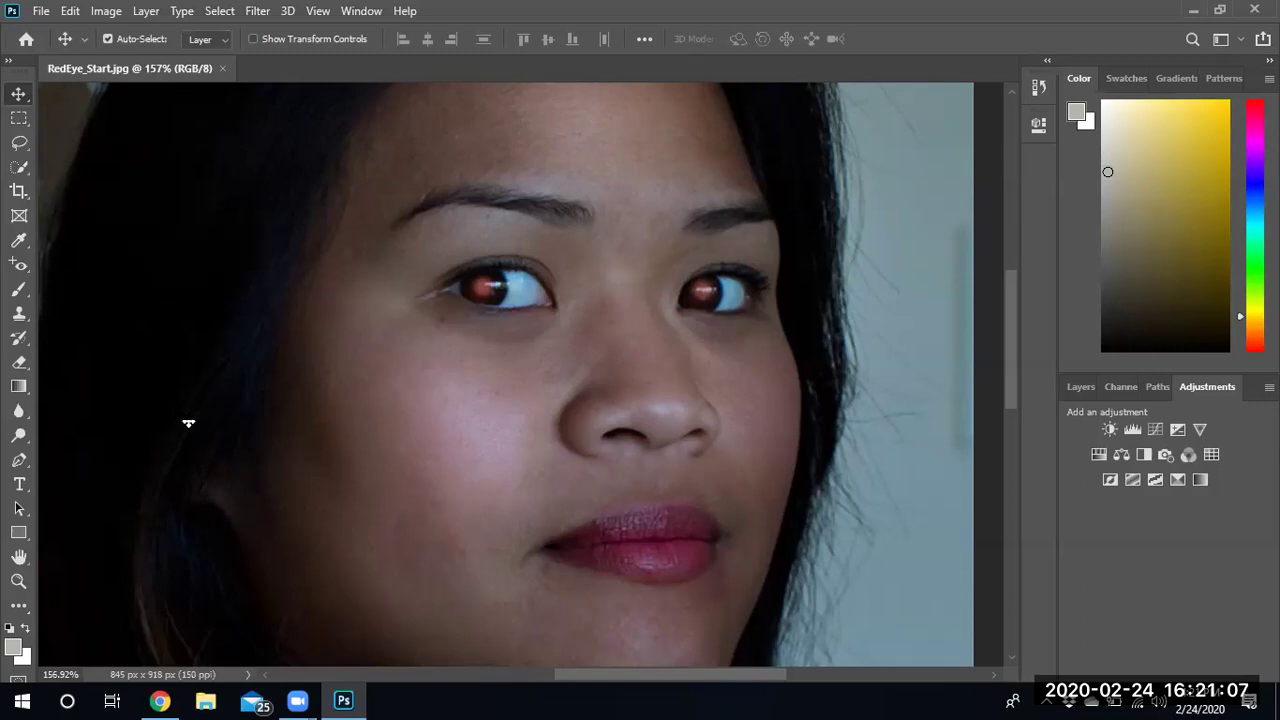
{"action": "left_click", "coordinate": [28, 274]}
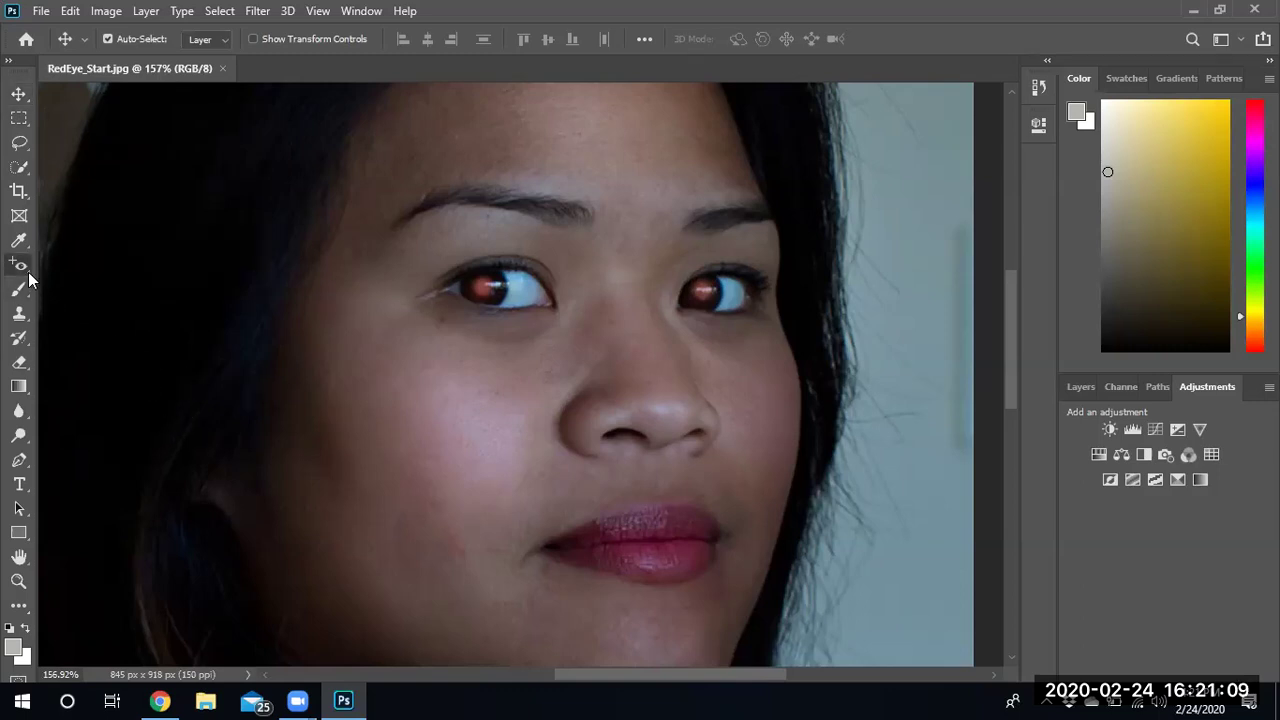
{"action": "left_click", "coordinate": [28, 277]}
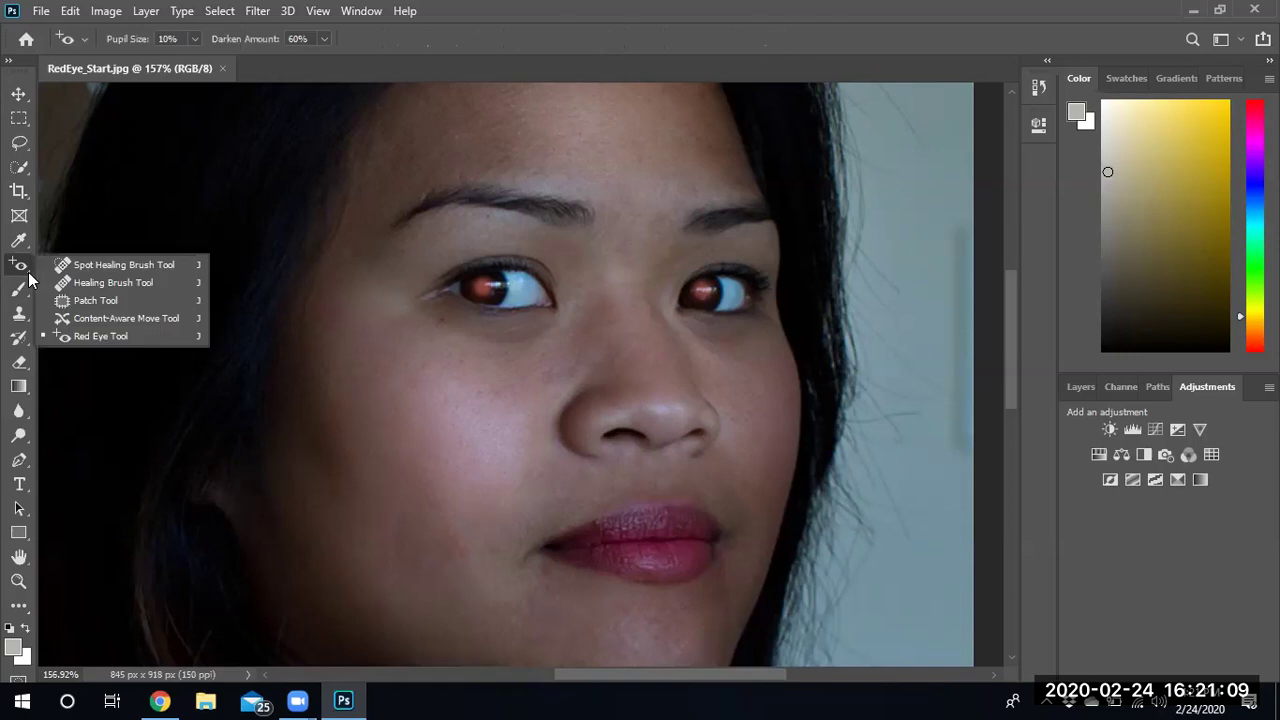
{"action": "left_click", "coordinate": [101, 335]}
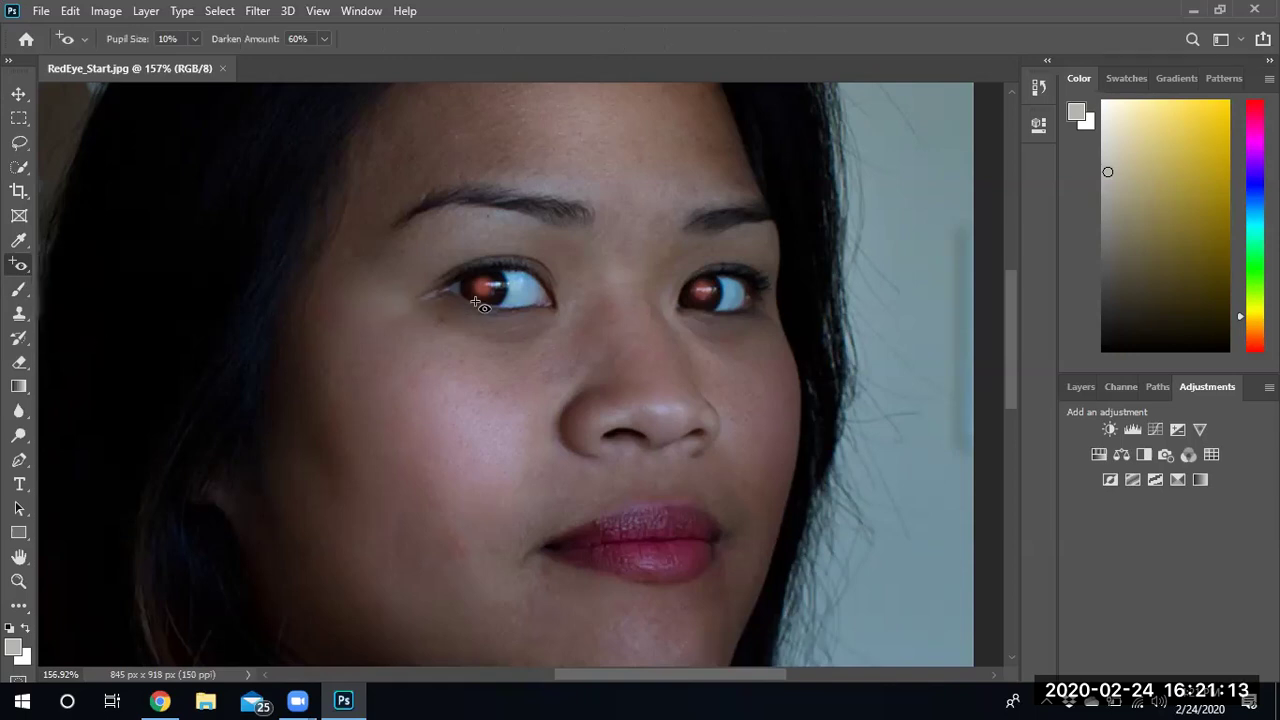
- With Pupil Size at 10%, darken the left and right red pupils
{"action": "left_click", "coordinate": [196, 39]}
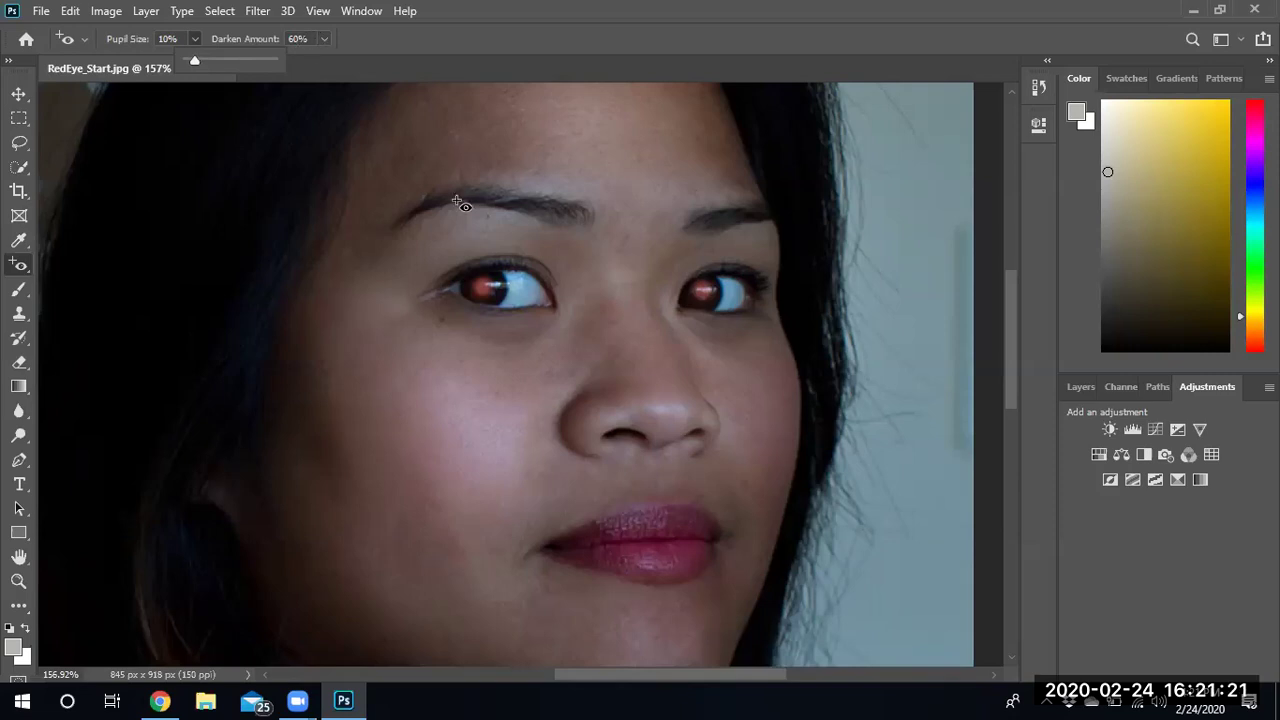
{"action": "left_click", "coordinate": [483, 290]}
{"action": "left_click", "coordinate": [483, 290]}
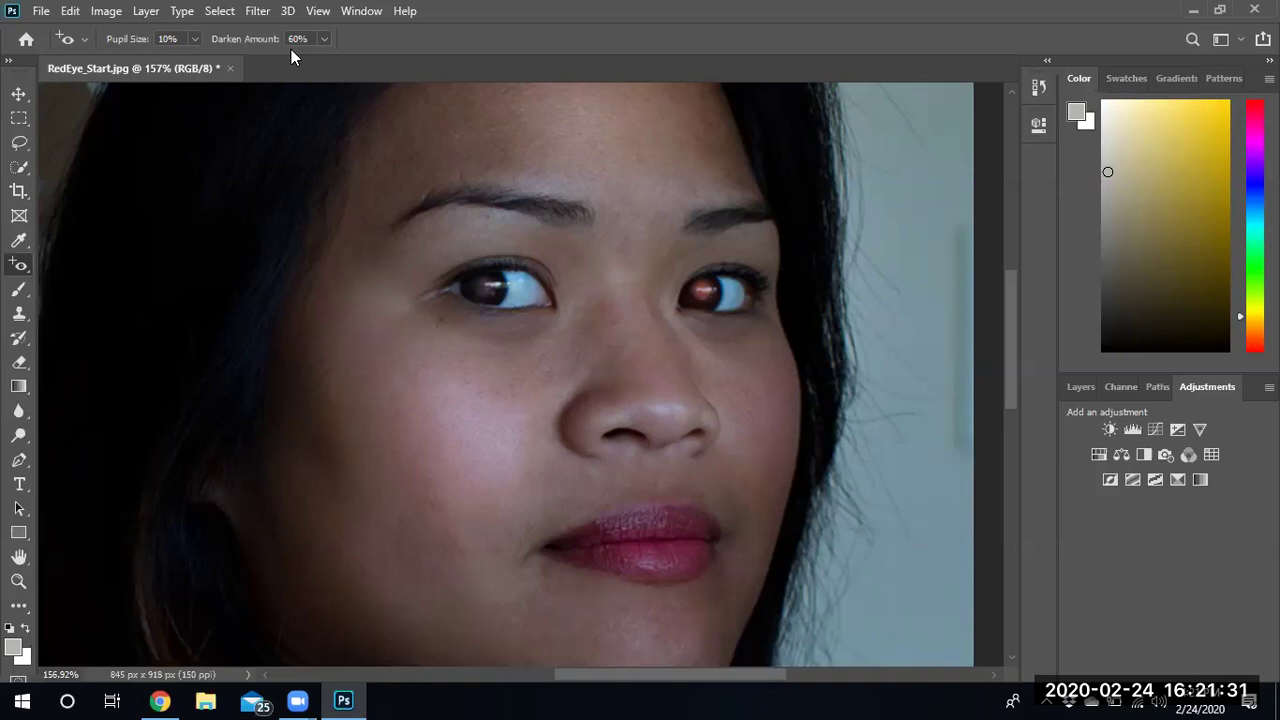
{"action": "left_click", "coordinate": [704, 292]}
{"action": "left_click", "coordinate": [704, 291]}
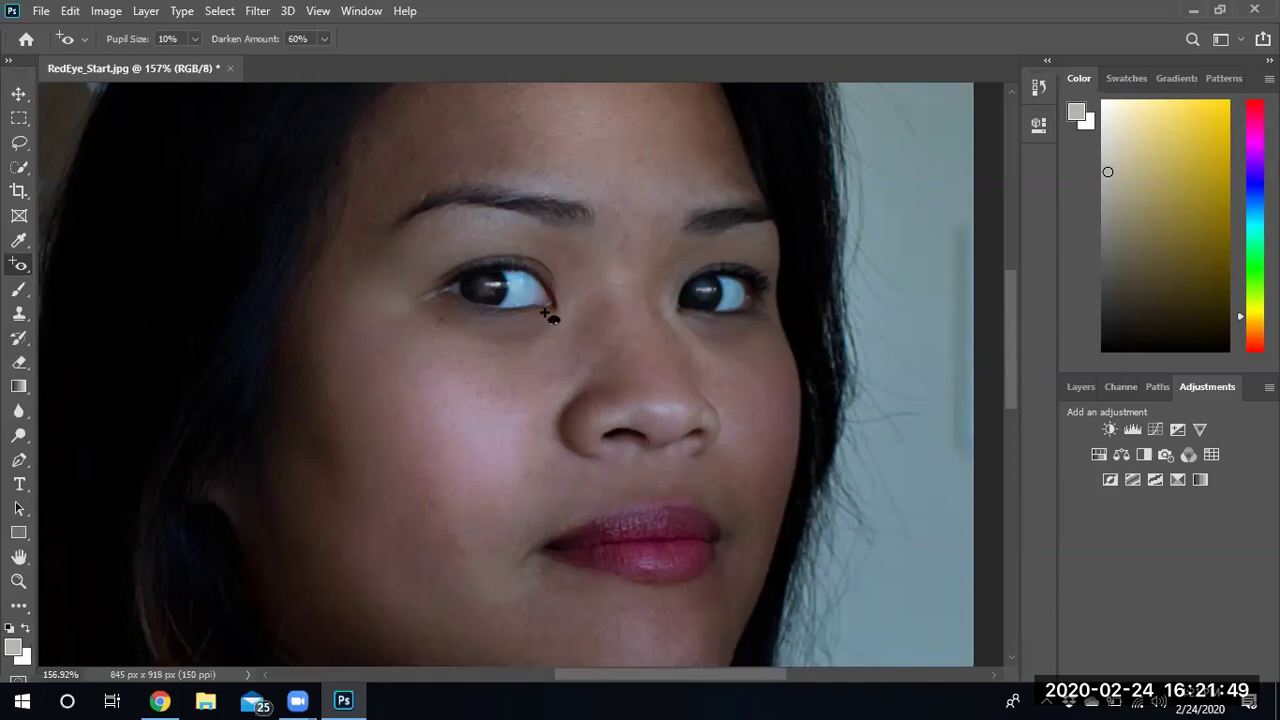
{"action": "scroll", "coordinate": [547, 316], "scroll_direction": "down", "scroll_amount": 1}
- Zoom out to 55%, check the single Background layer, and return to Adjustments
{"action": "scroll", "coordinate": [547, 316], "scroll_direction": "down", "scroll_amount": 5}
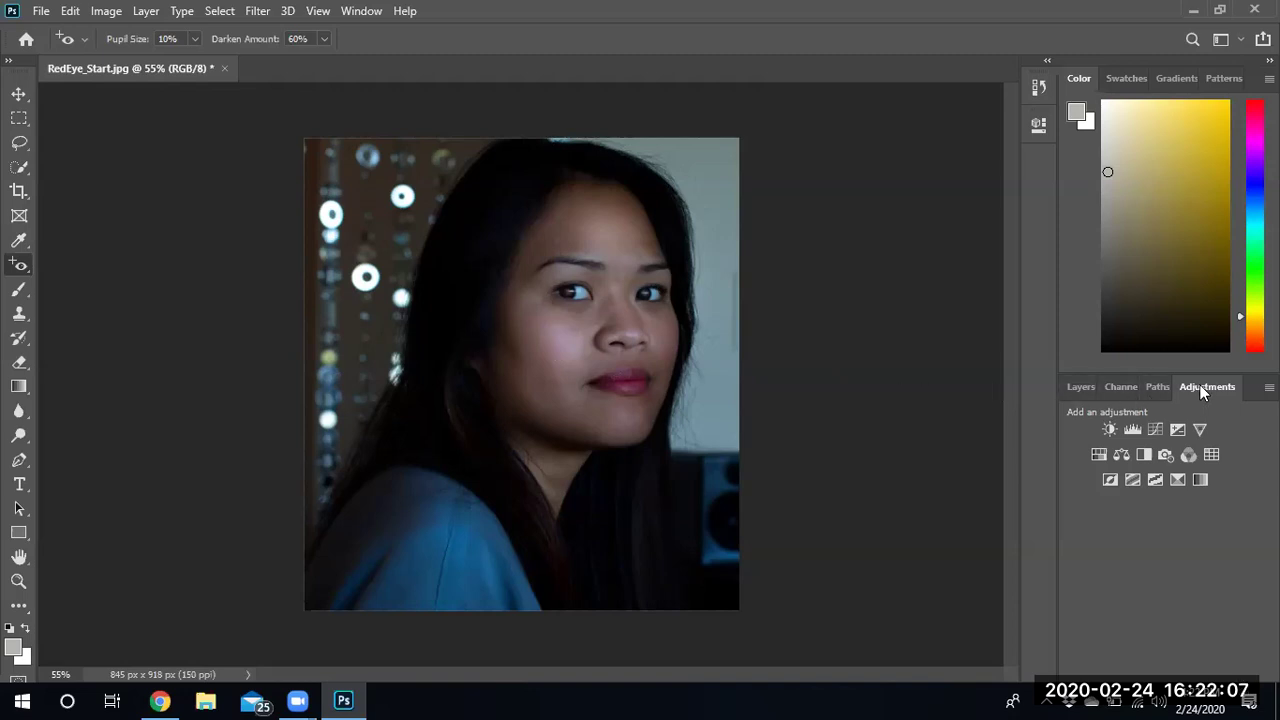
{"action": "left_click", "coordinate": [1078, 390]}
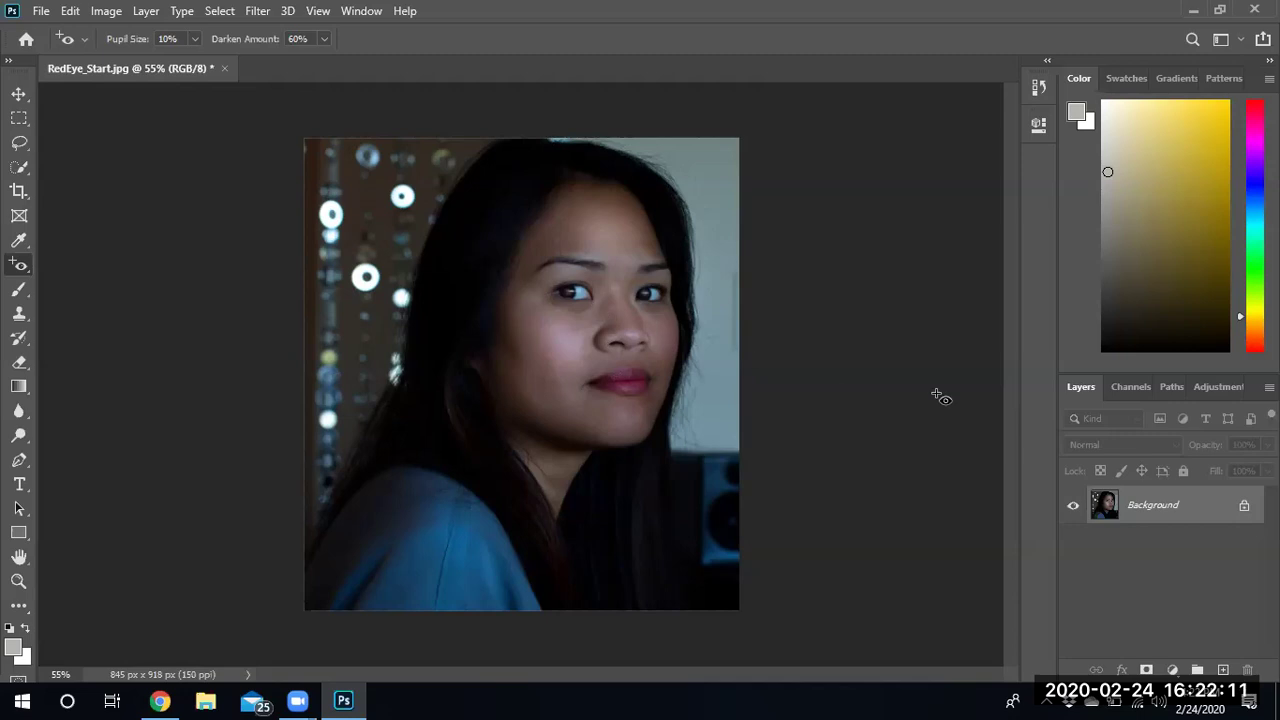
{"action": "left_click", "coordinate": [1219, 387]}
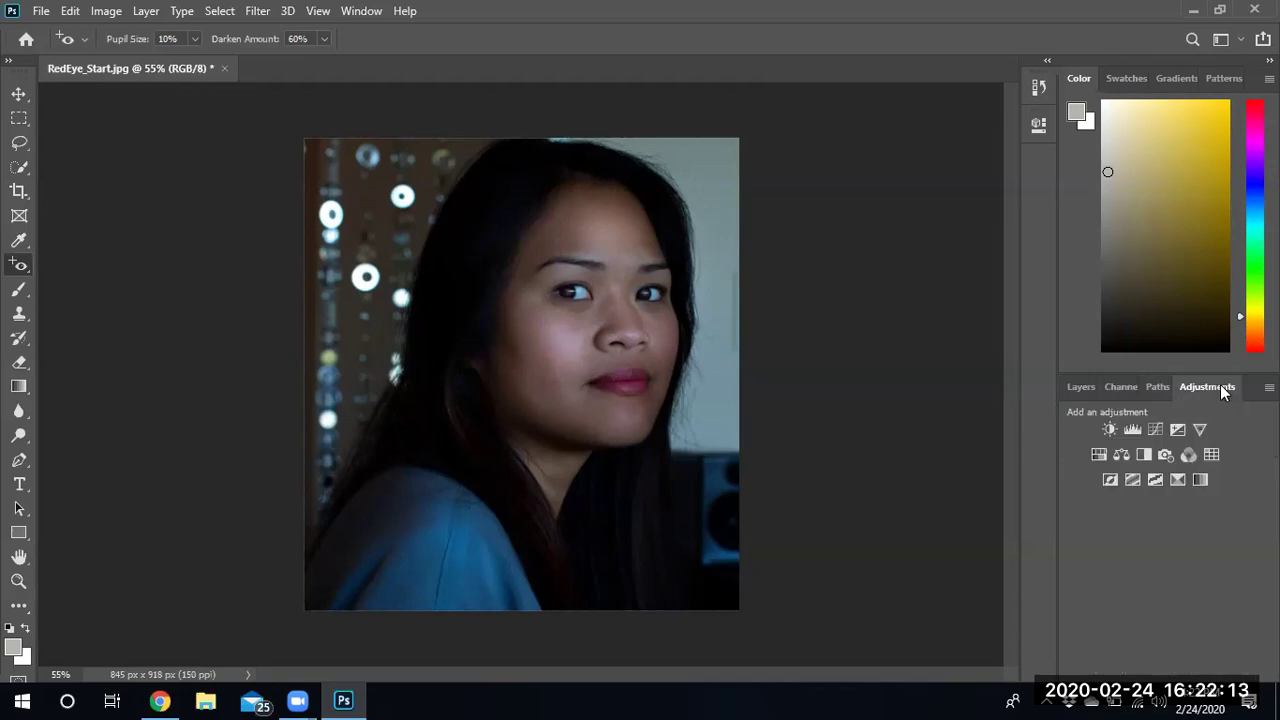
- Add a Curves 1 adjustment layer with a moderate upward midtone bend, then collapse its properties
{"action": "left_click", "coordinate": [1155, 430]}
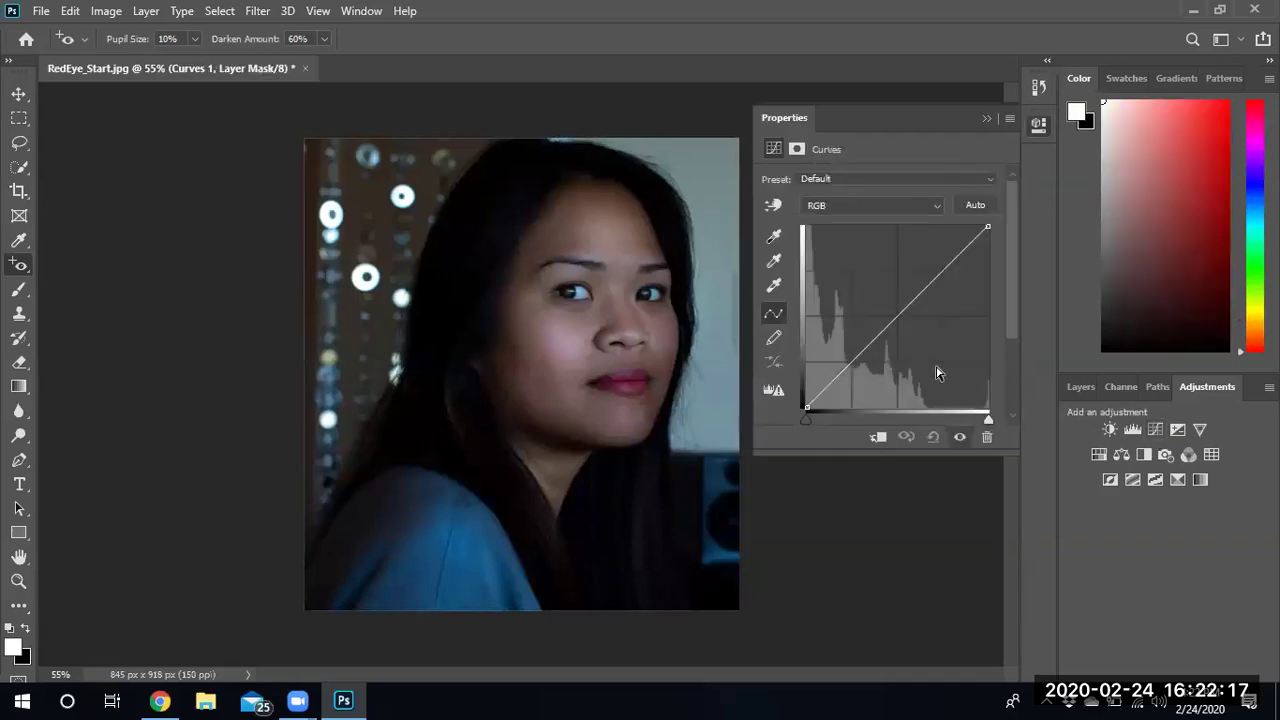
{"action": "left_click", "coordinate": [775, 286]}
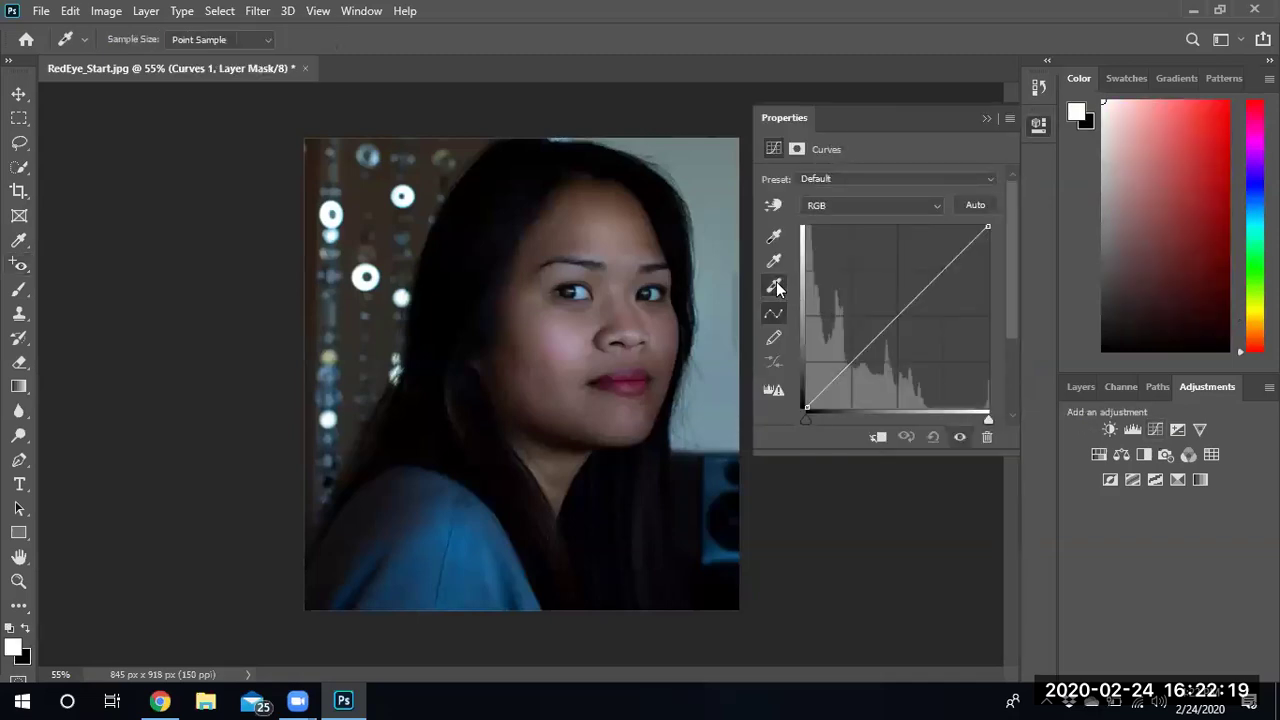
{"action": "left_click", "coordinate": [975, 205]}
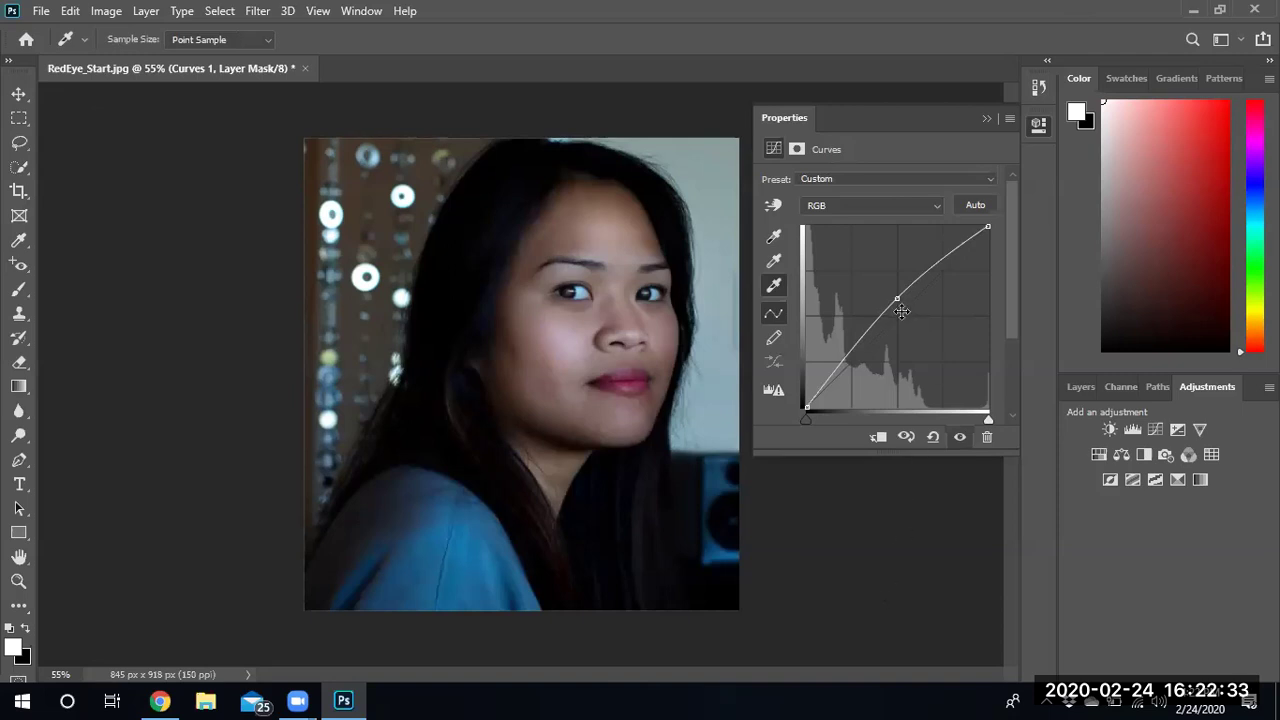
{"action": "left_click_drag", "start_coordinate": [897, 295], "coordinate": [857, 290]}
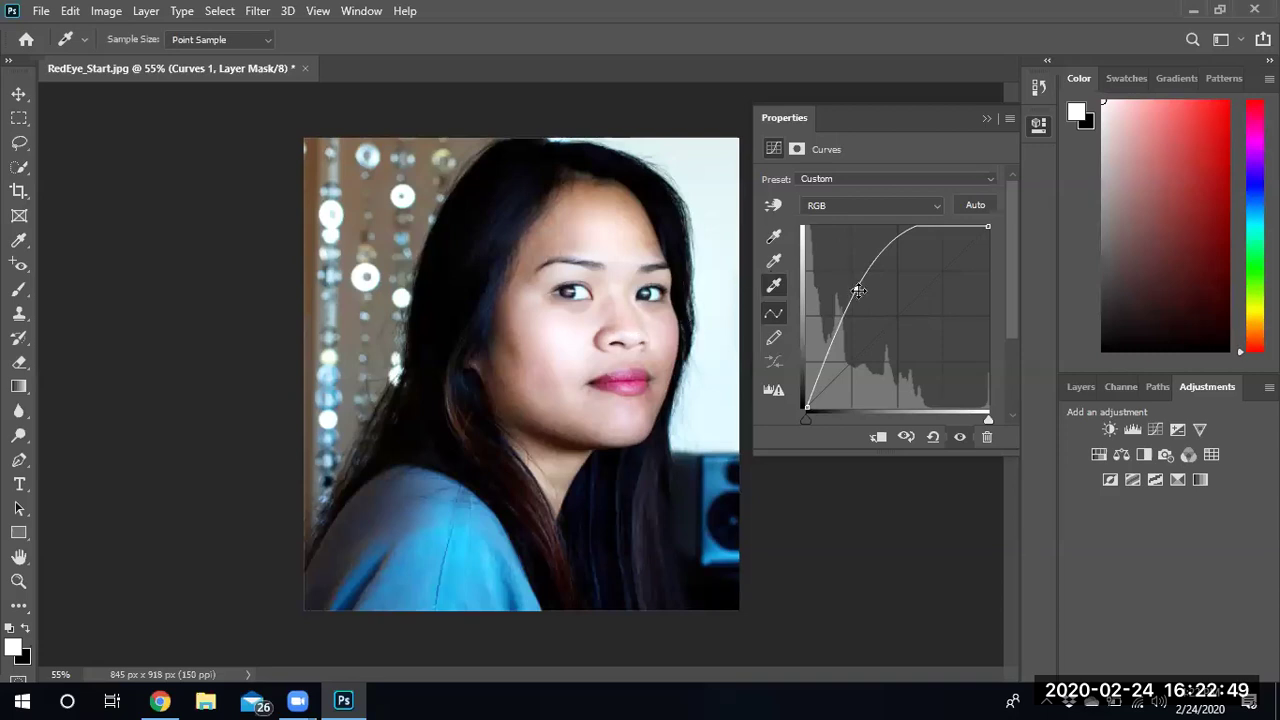
{"action": "left_click_drag", "start_coordinate": [857, 287], "coordinate": [890, 287]}
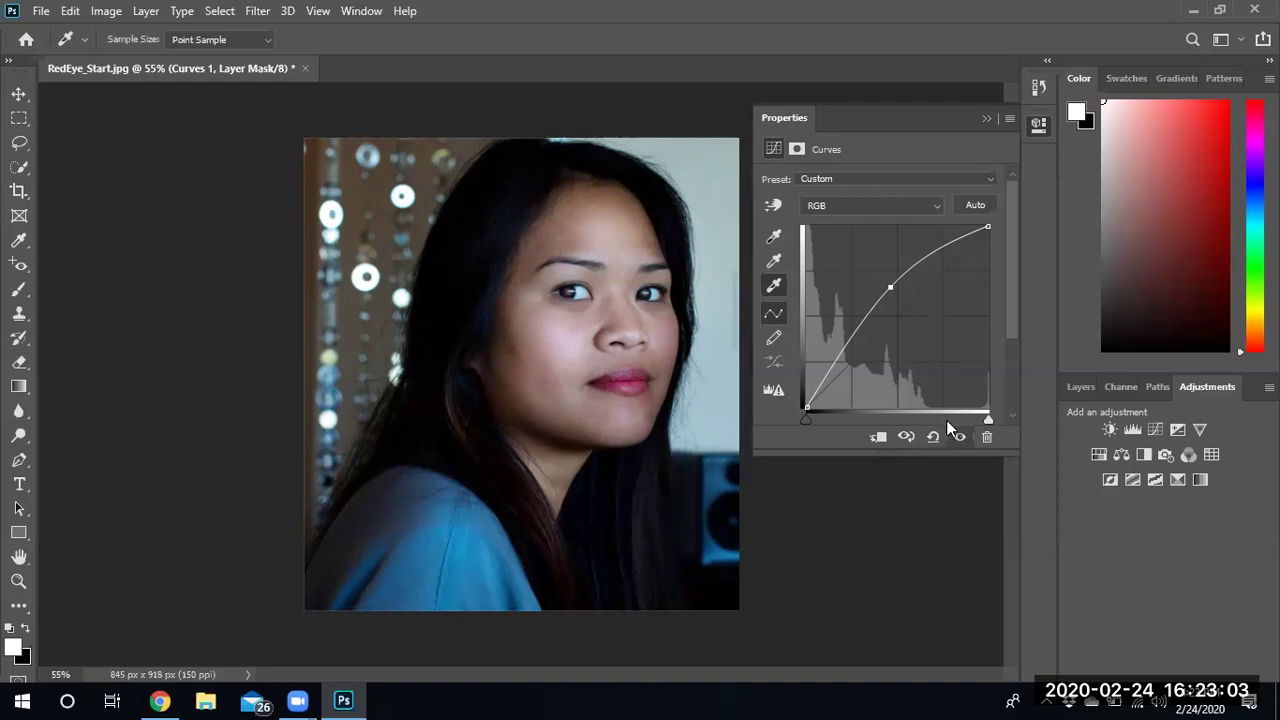
{"action": "left_click", "coordinate": [986, 119]}
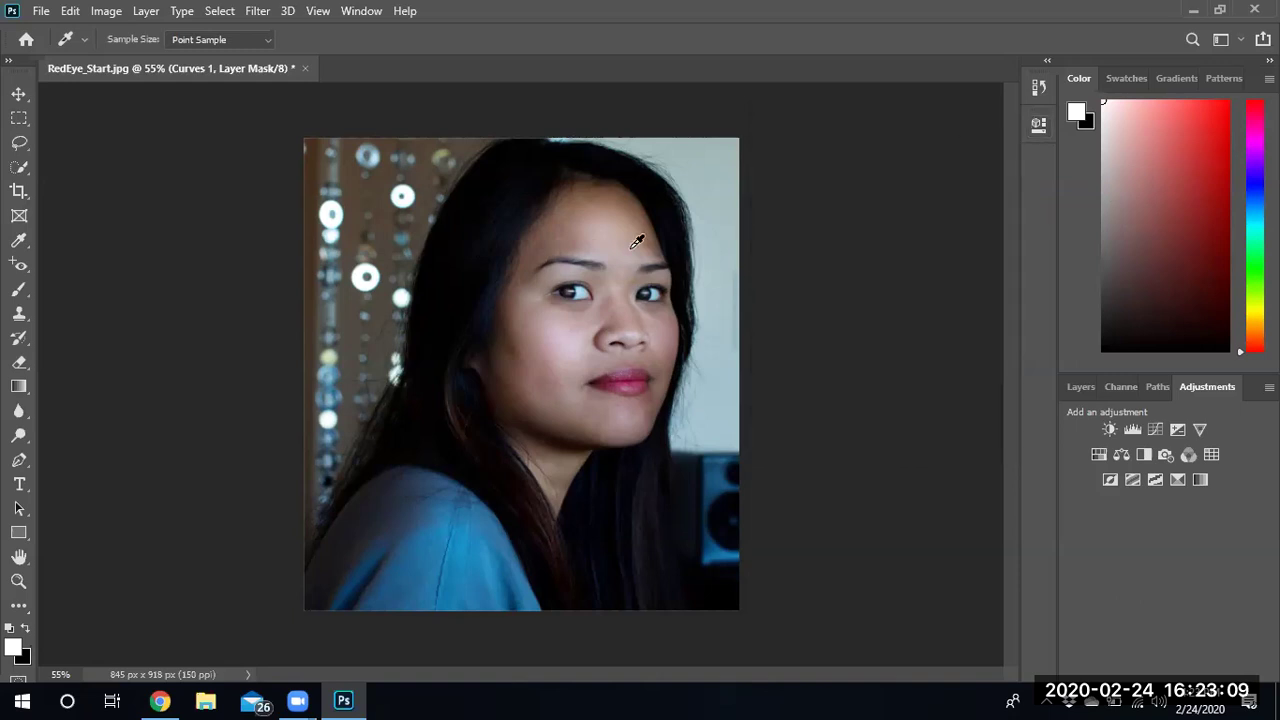
- Reopen the Curves 1 properties from the Layers panel and apply an Auto correction
{"action": "left_click", "coordinate": [1080, 385]}
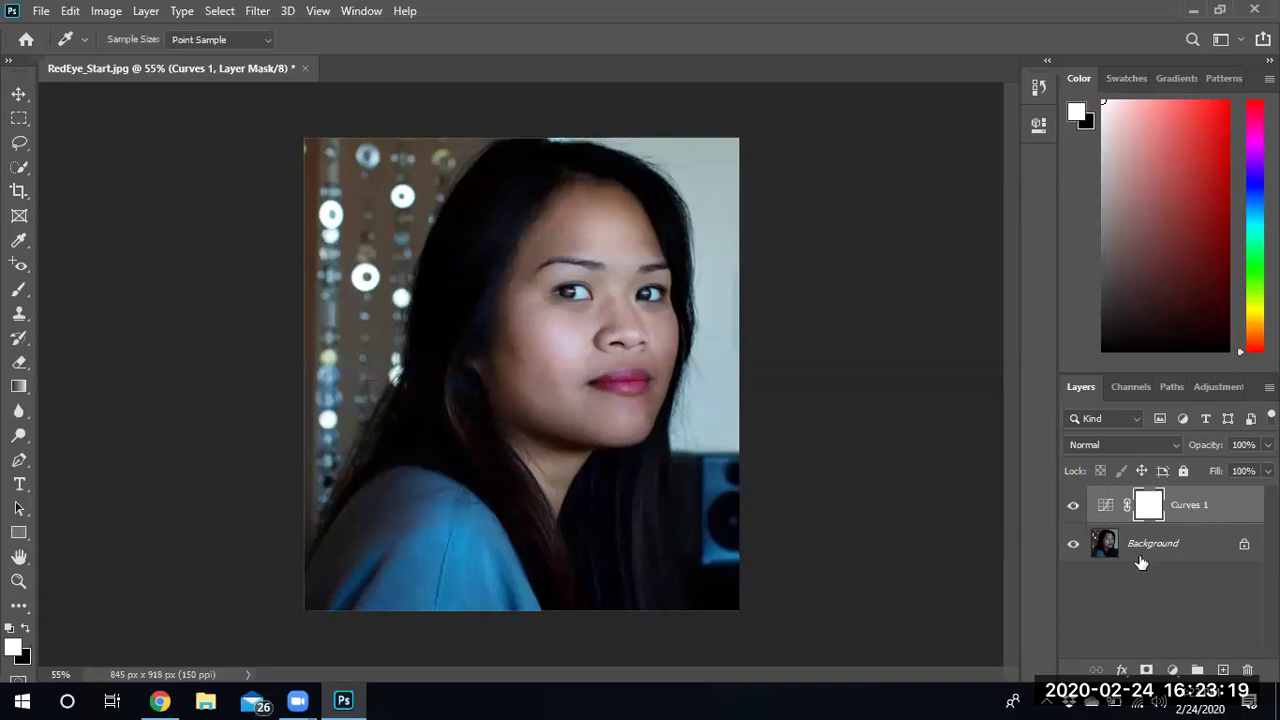
{"action": "key", "text": "j"}
{"action": "double_click", "coordinate": [1105, 506]}
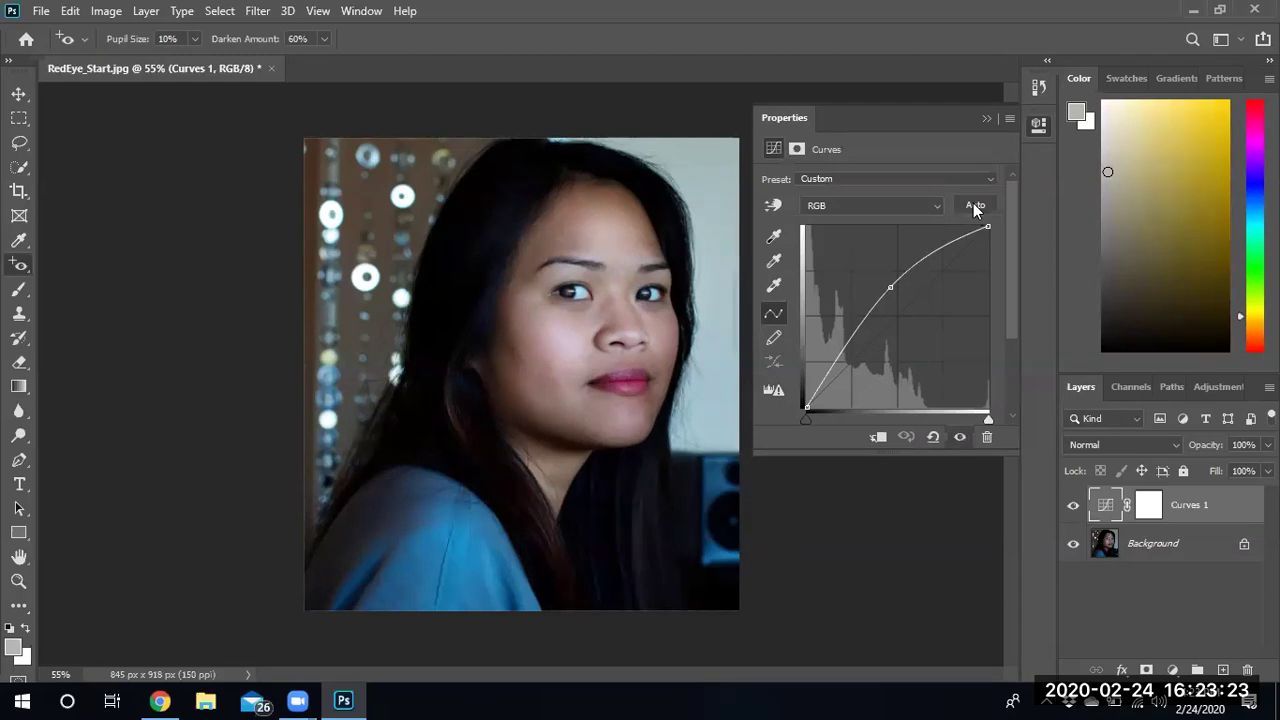
{"action": "left_click", "coordinate": [973, 205]}
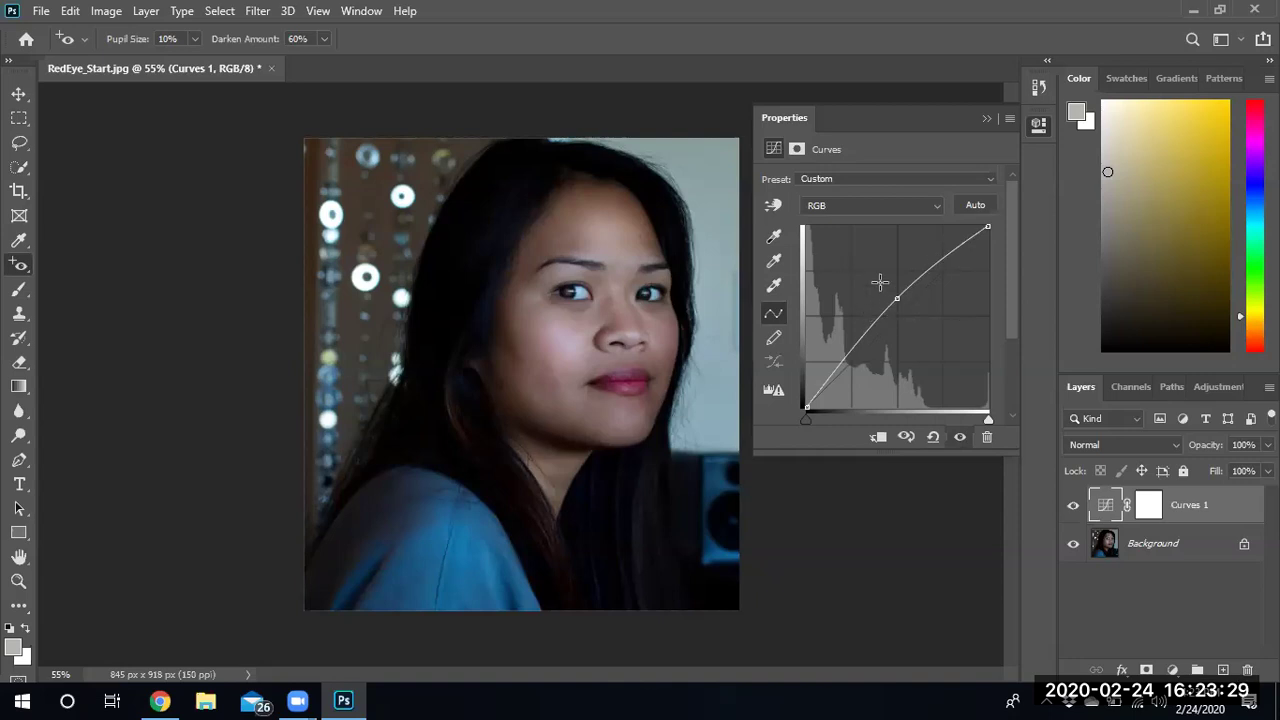
{"action": "left_click", "coordinate": [991, 183]}
- Raise the Red, Green and Blue channel curves one after another
{"action": "left_click", "coordinate": [935, 204]}
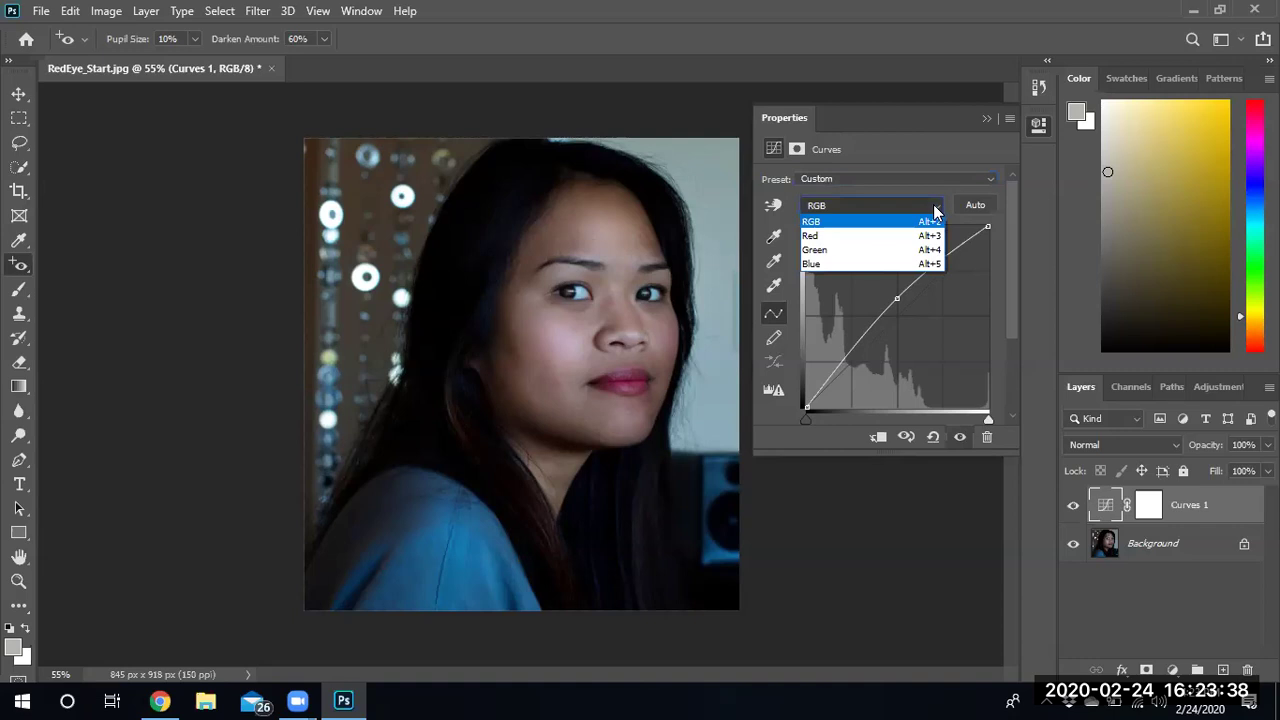
{"action": "left_click", "coordinate": [889, 246]}
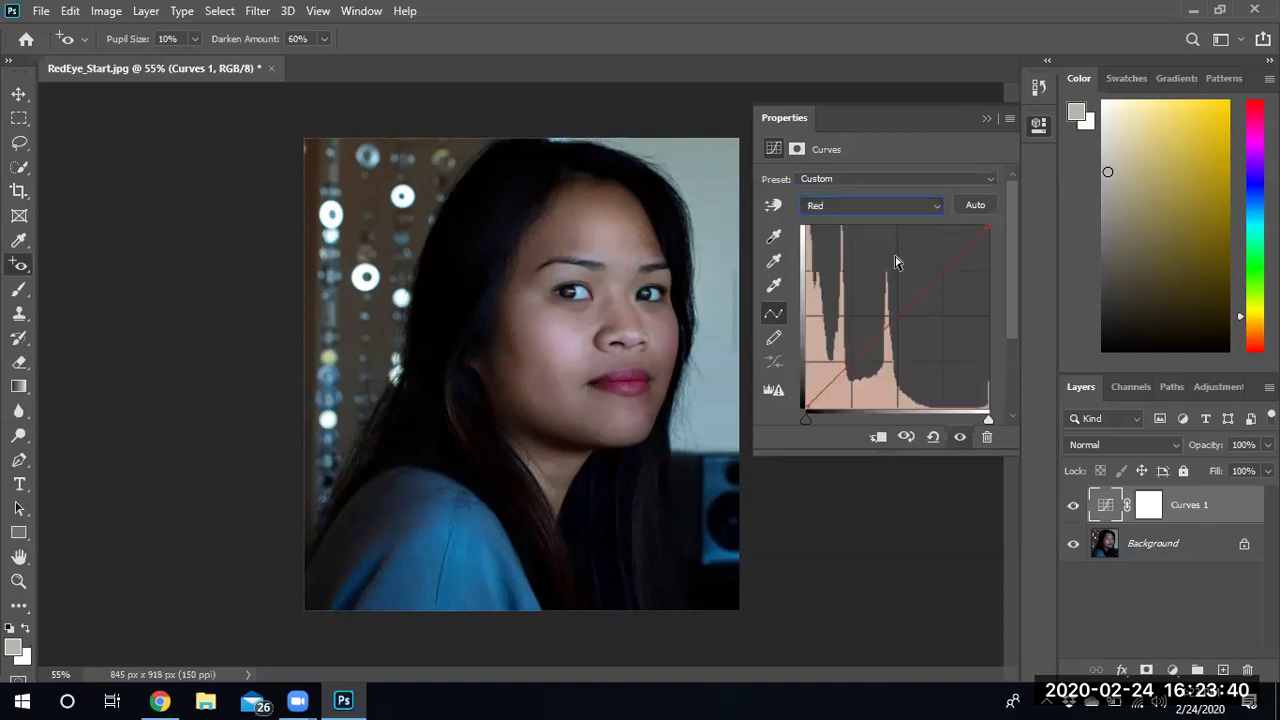
{"action": "left_click_drag", "start_coordinate": [903, 308], "coordinate": [867, 298]}
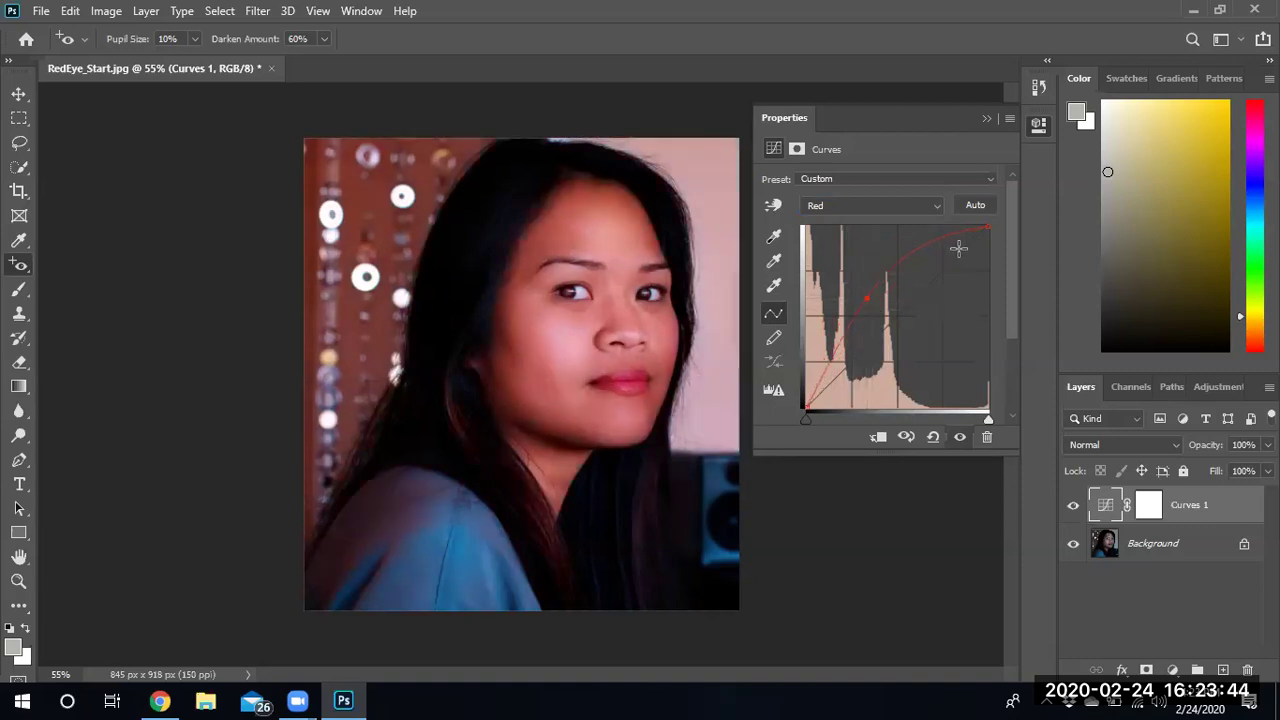
{"action": "left_click", "coordinate": [935, 206]}
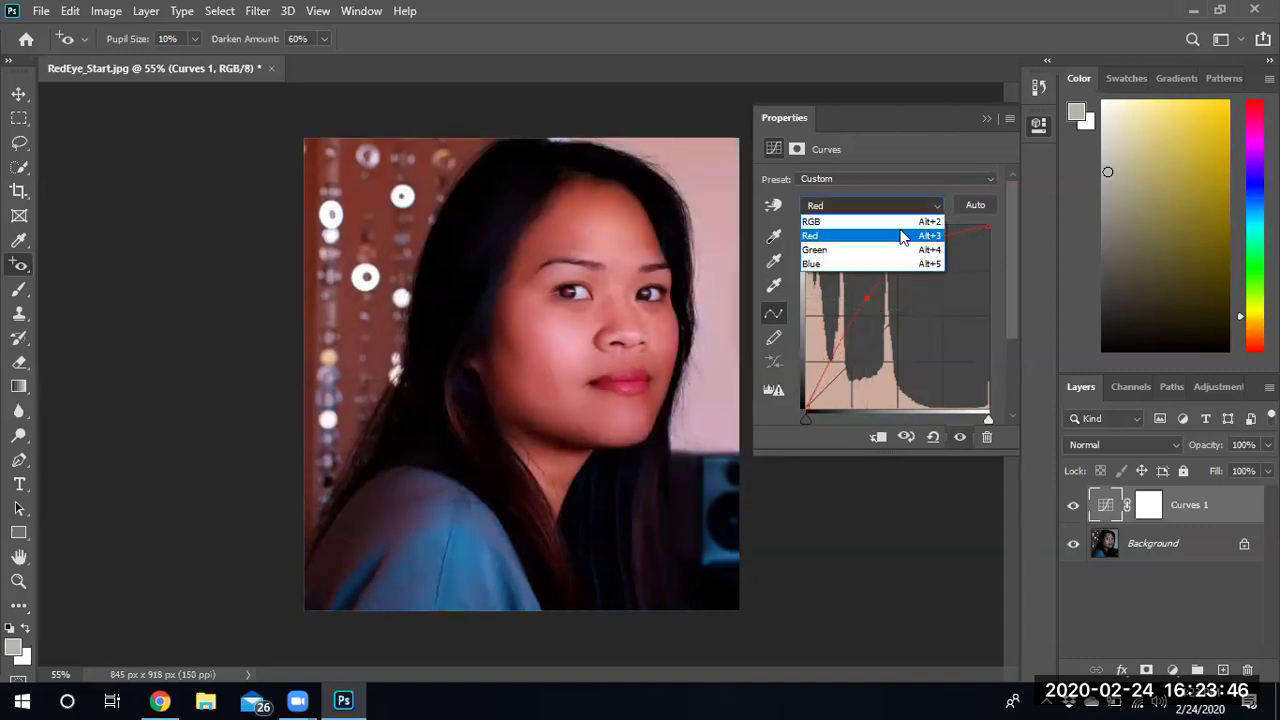
{"action": "left_click", "coordinate": [891, 250]}
{"action": "left_click_drag", "start_coordinate": [909, 302], "coordinate": [877, 290]}
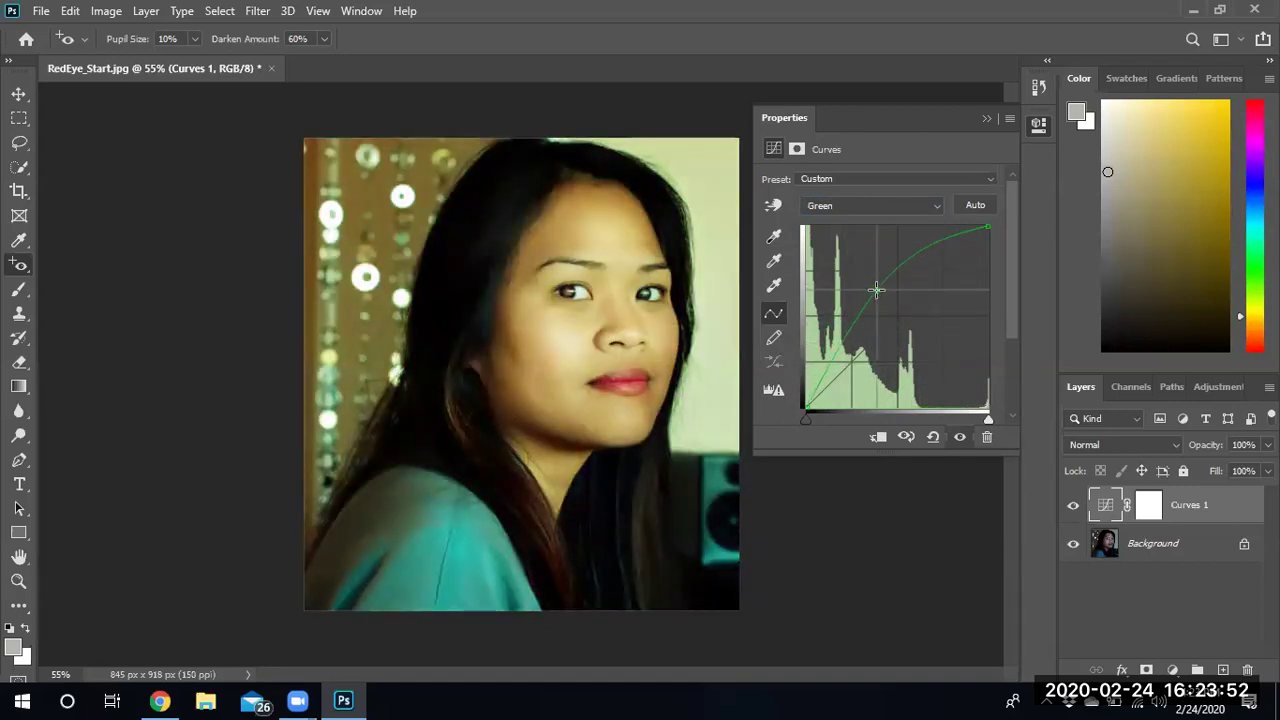
{"action": "left_click", "coordinate": [937, 208]}
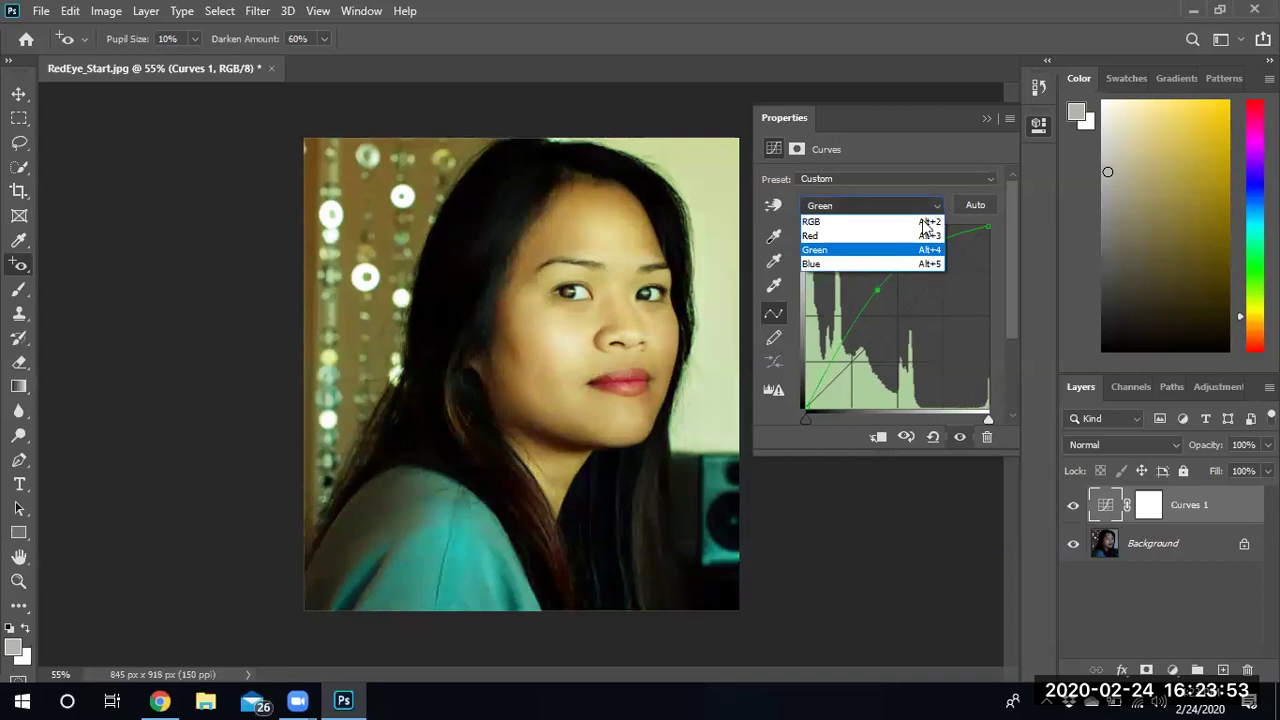
{"action": "left_click", "coordinate": [873, 262]}
{"action": "mouse_move", "coordinate": [900, 310]}
{"action": "left_mouse_down"}
{"action": "mouse_move", "coordinate": [865, 290]}
{"action": "mouse_move", "coordinate": [889, 299]}
{"action": "left_mouse_up"}
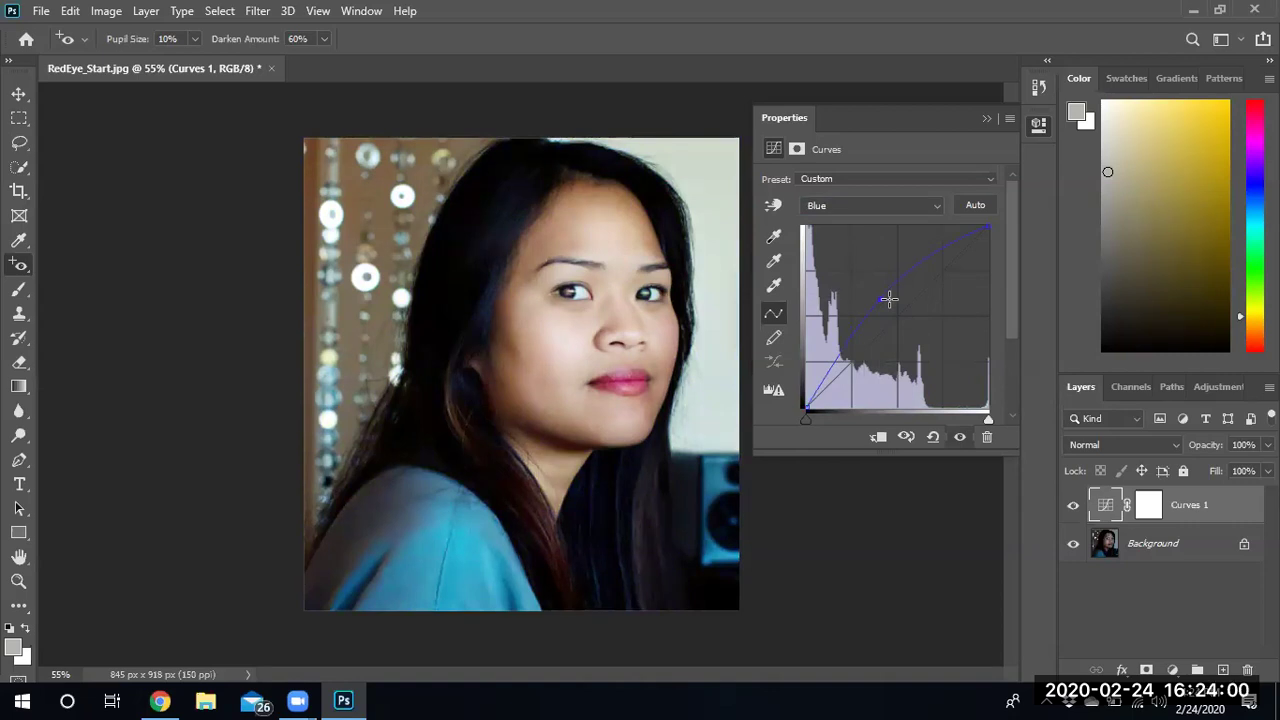
- Back on the RGB curve, apply Auto and drag the midtone point up-left to brighten
{"action": "left_click", "coordinate": [937, 204]}
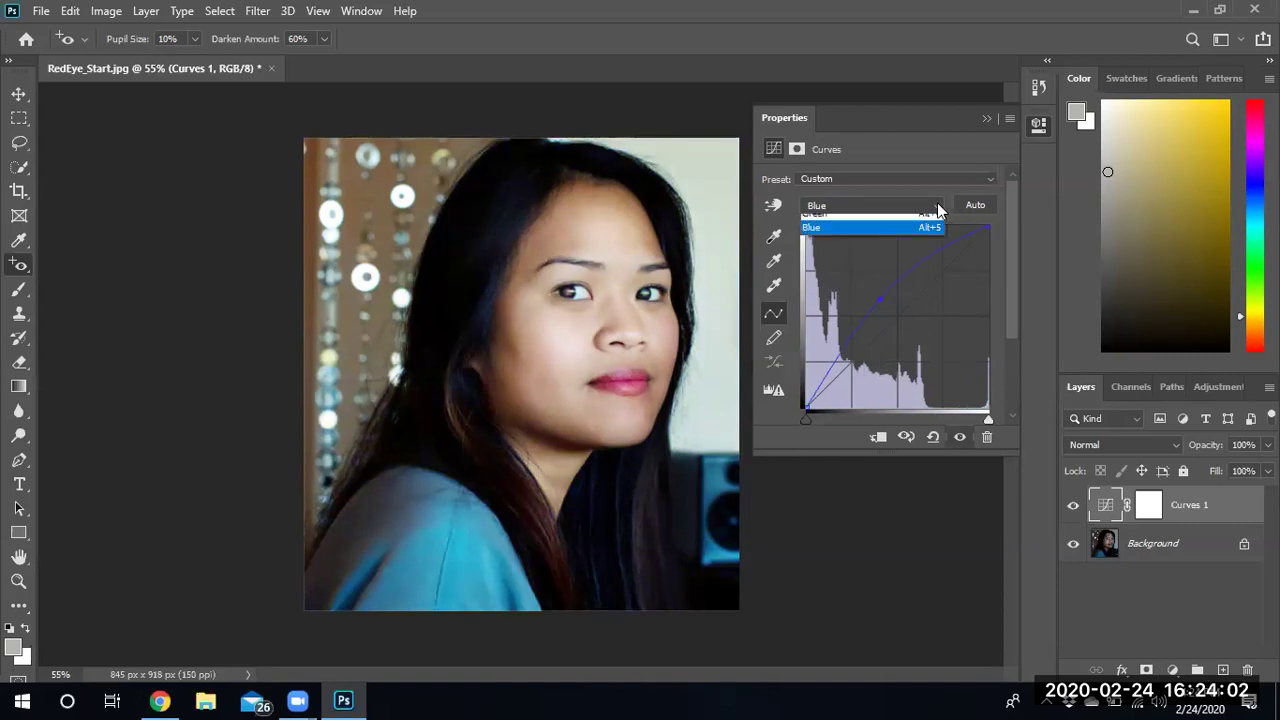
{"action": "left_click", "coordinate": [876, 221]}
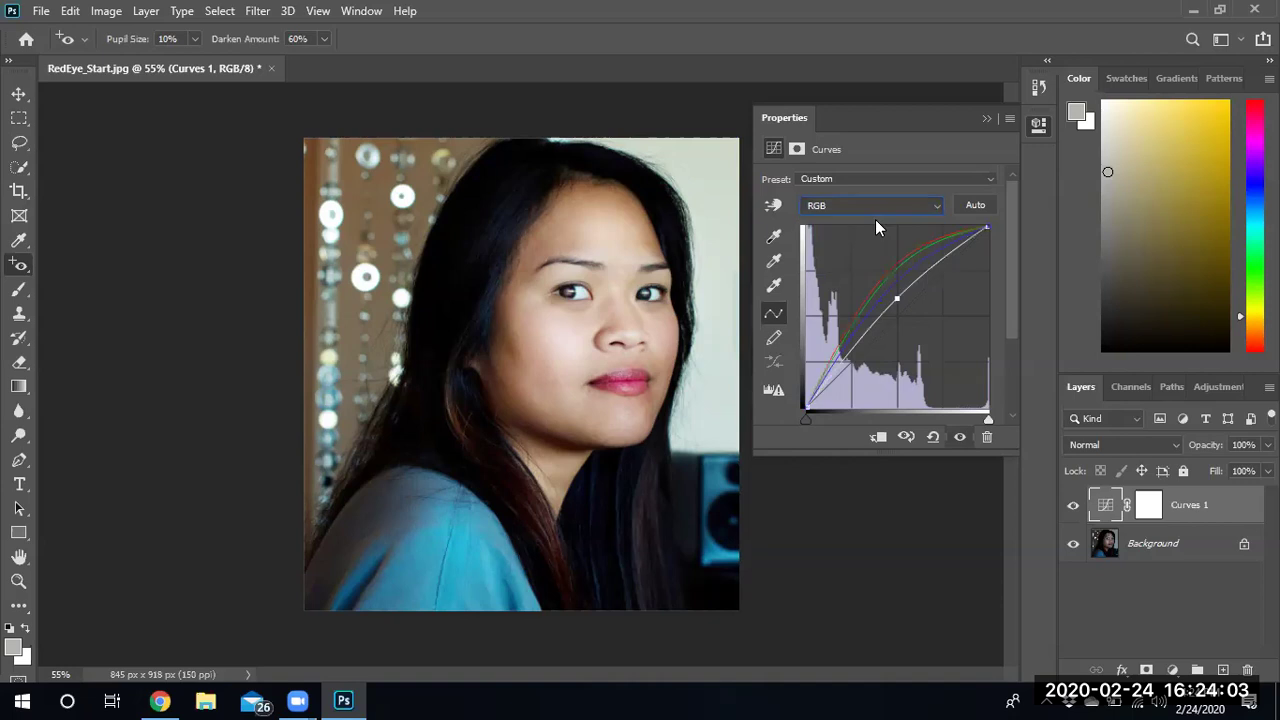
{"action": "left_click", "coordinate": [977, 206]}
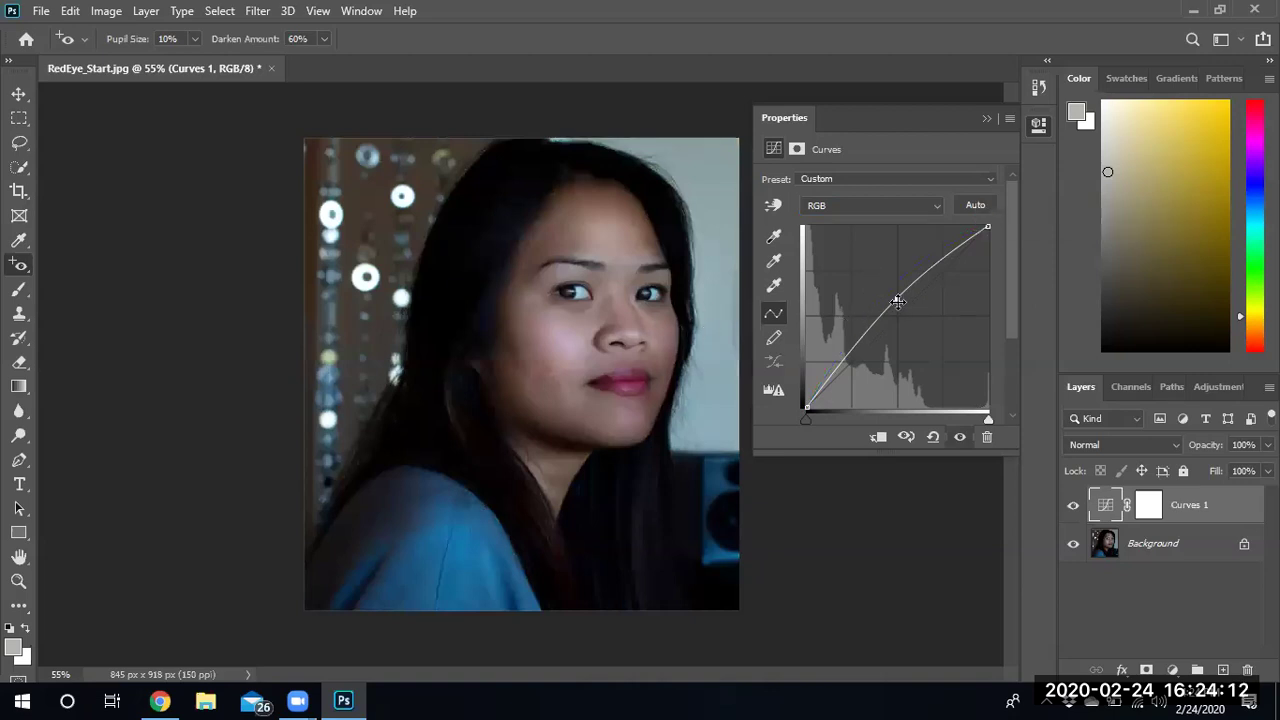
{"action": "left_click_drag", "start_coordinate": [897, 298], "coordinate": [884, 284]}
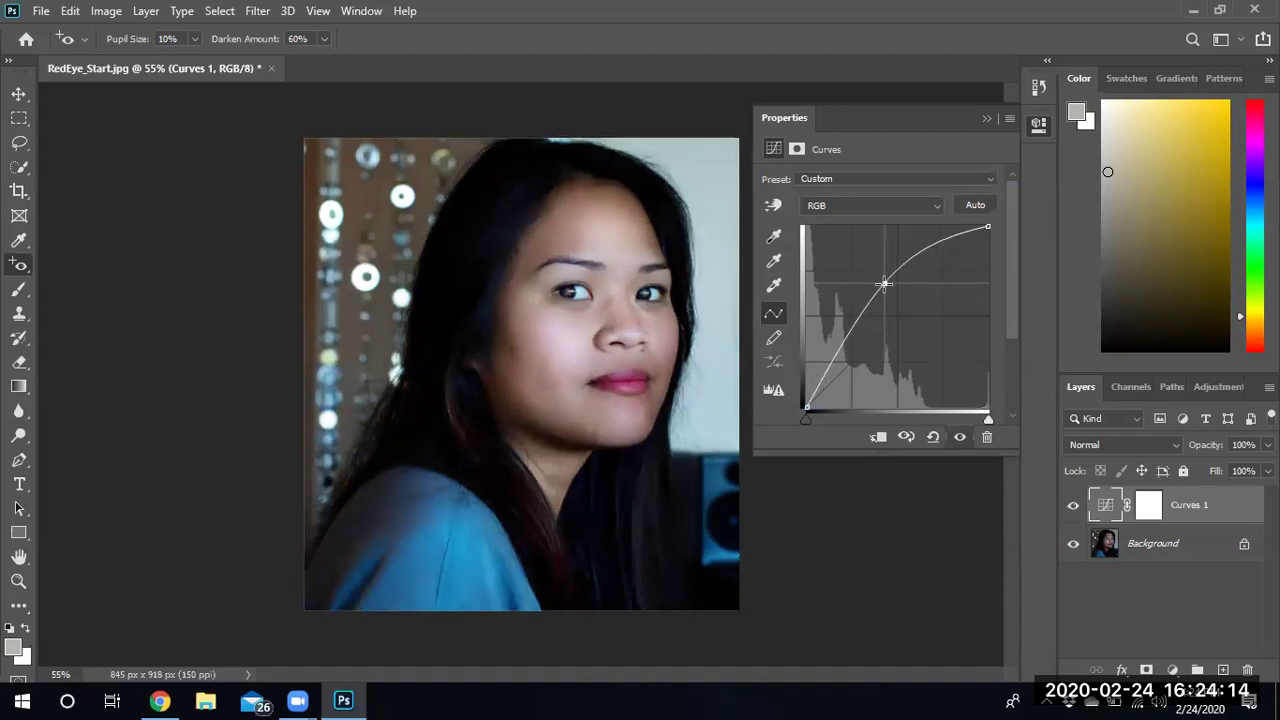